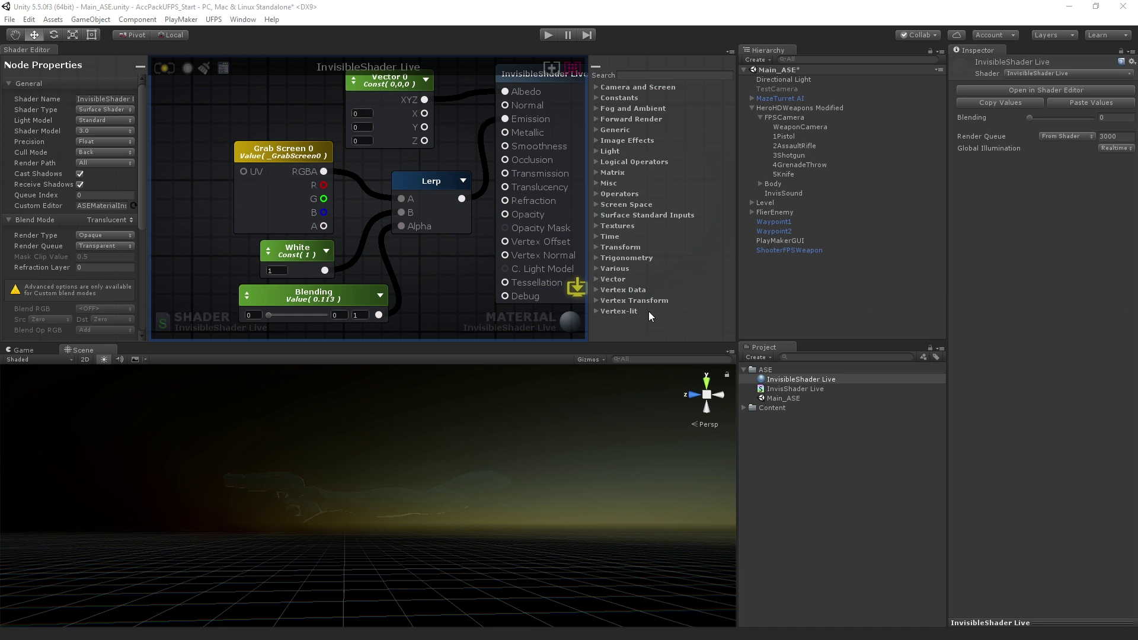
# Find SmallWaves by searching 'small wave' and drop it into the graph as a texture node.
pyautogui.click(833, 358)
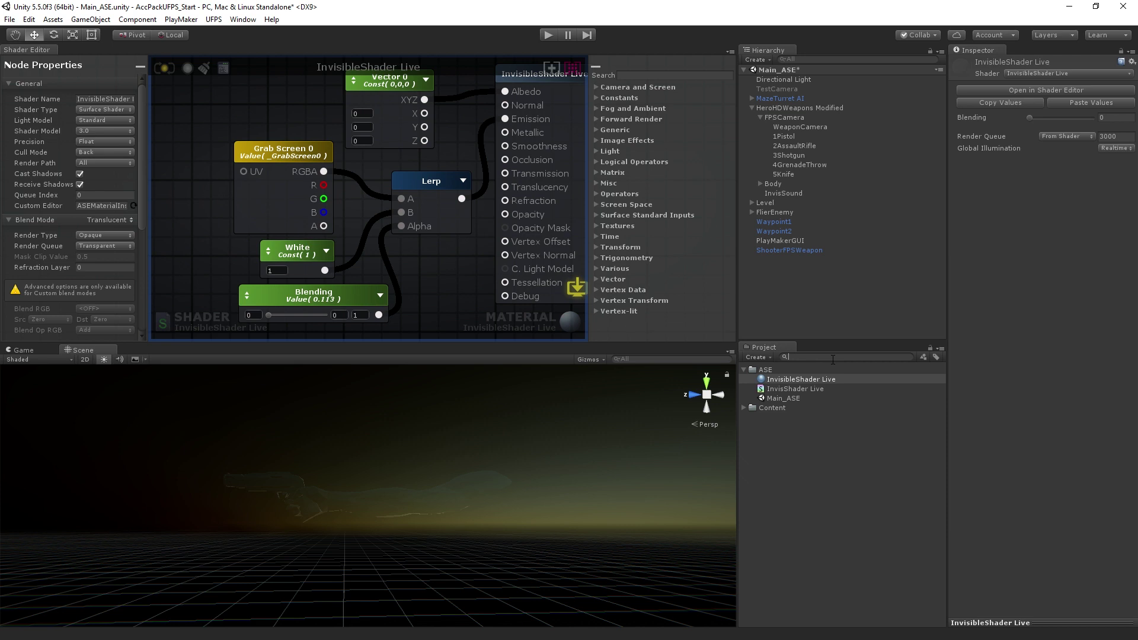
pyautogui.write('small')
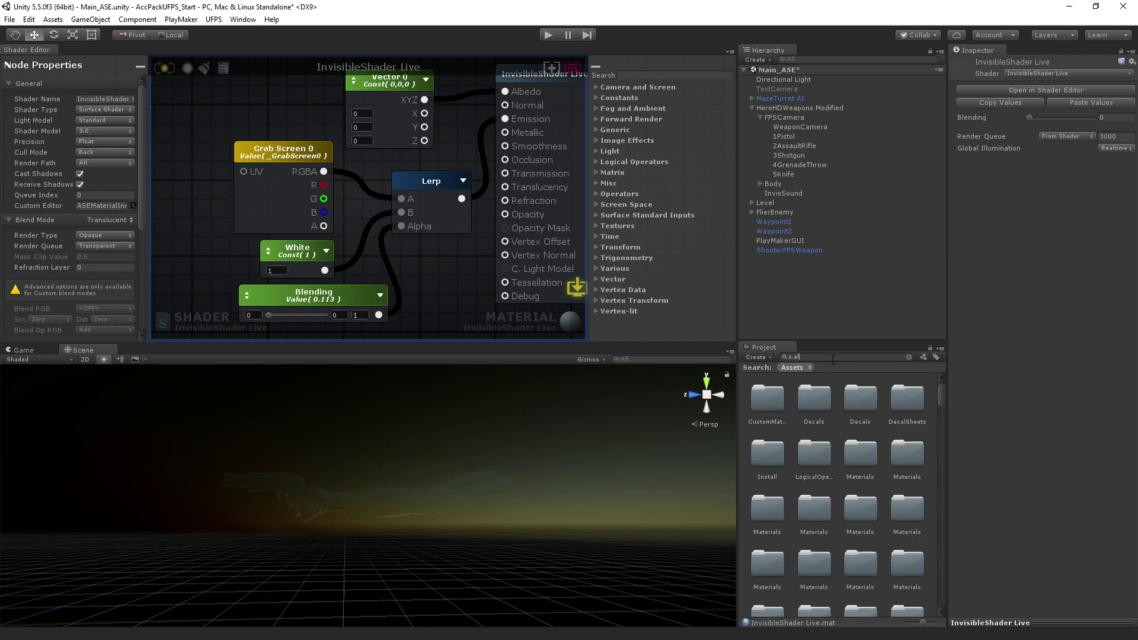
pyautogui.write(' wave')
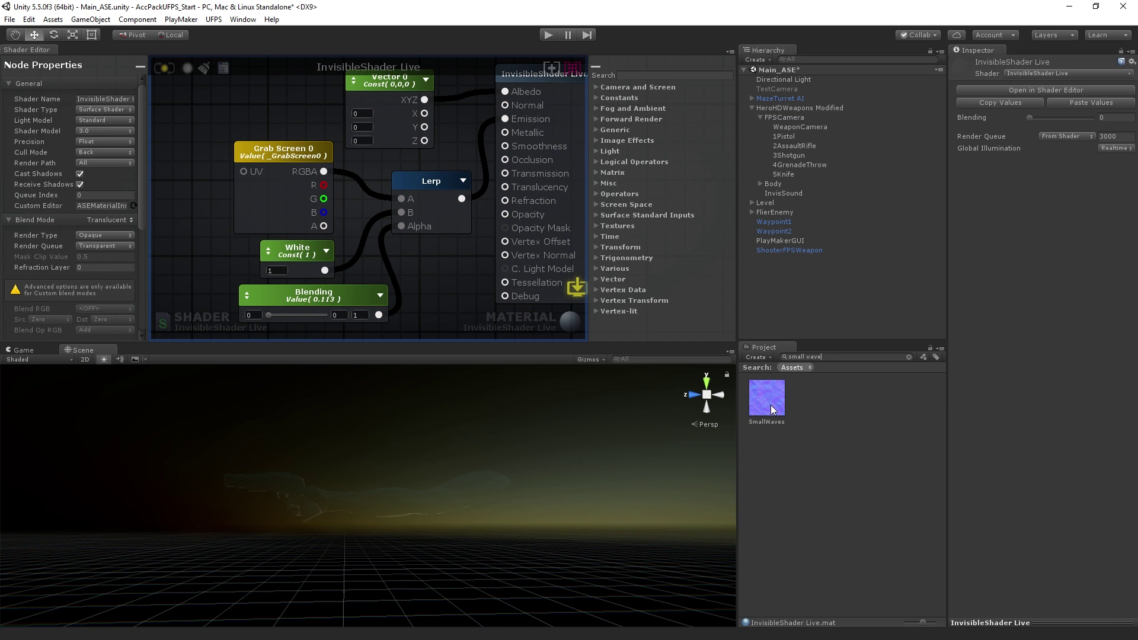
pyautogui.moveTo(682, 371); pyautogui.dragTo(341, 150)
pyautogui.moveTo(254, 108); pyautogui.dragTo(252, 107)
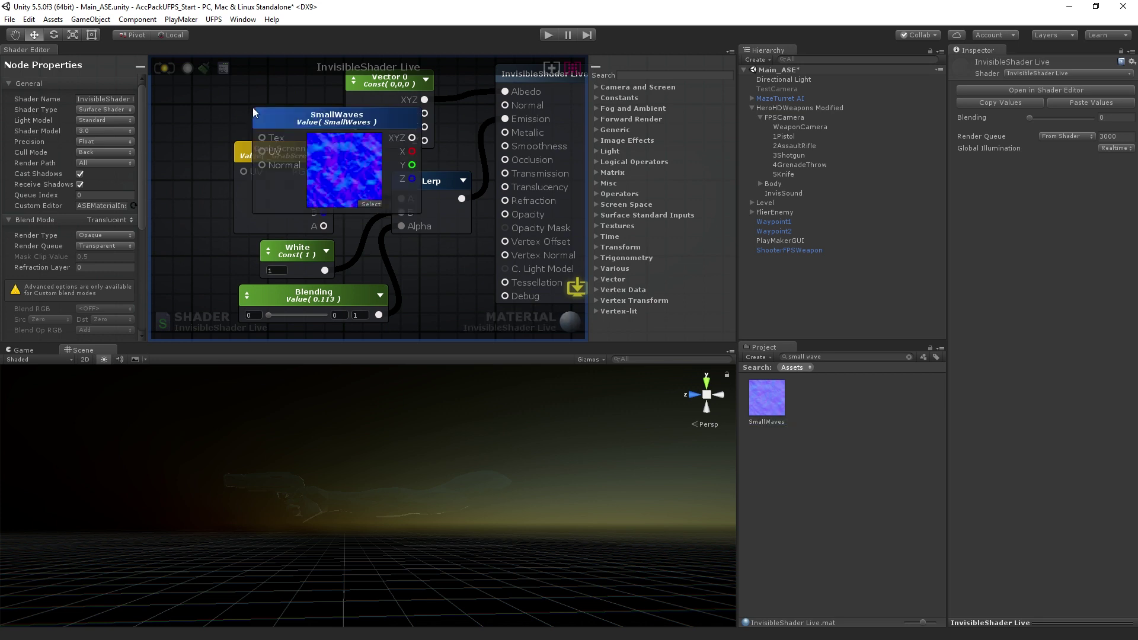
pyautogui.moveTo(228, 116); pyautogui.dragTo(342, 214, button='middle')
pyautogui.moveTo(445, 222); pyautogui.dragTo(308, 127)
# Rename the SmallWaves texture node to DistortionMap.
pyautogui.click(118, 104)
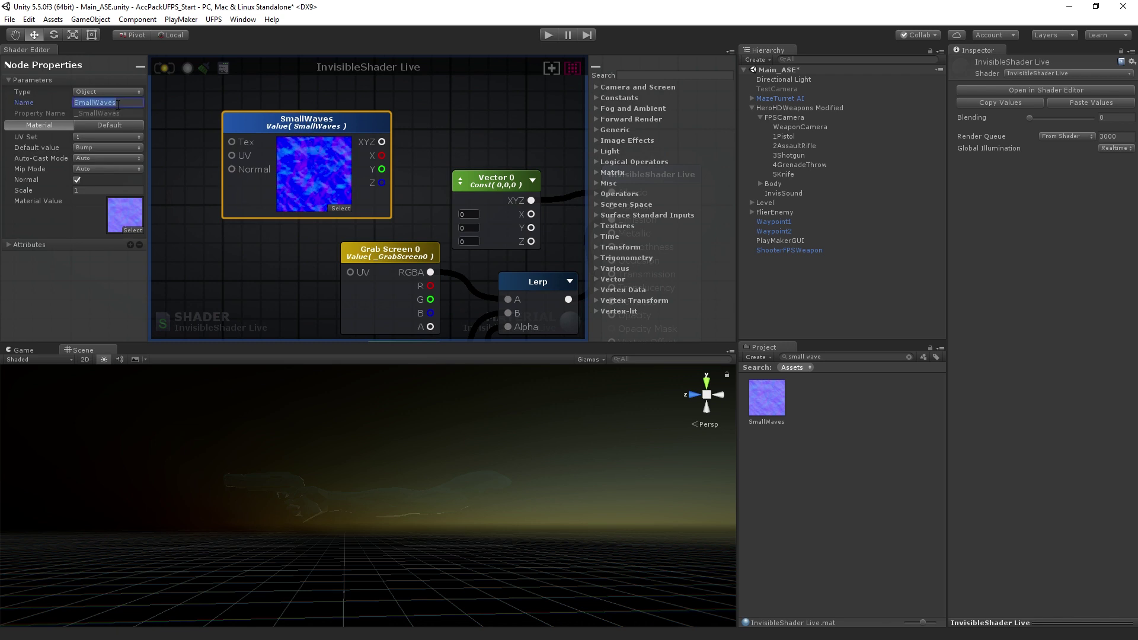
pyautogui.write('DistortionMap')
pyautogui.scroll(-4, 265, 184)
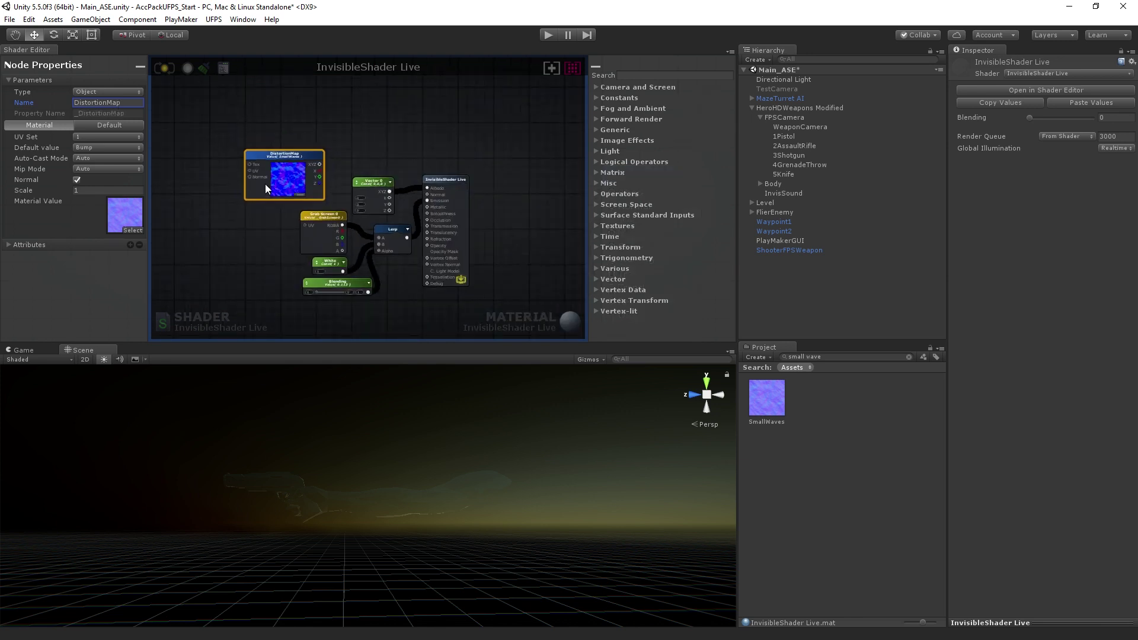
pyautogui.scroll(4, 303, 219)
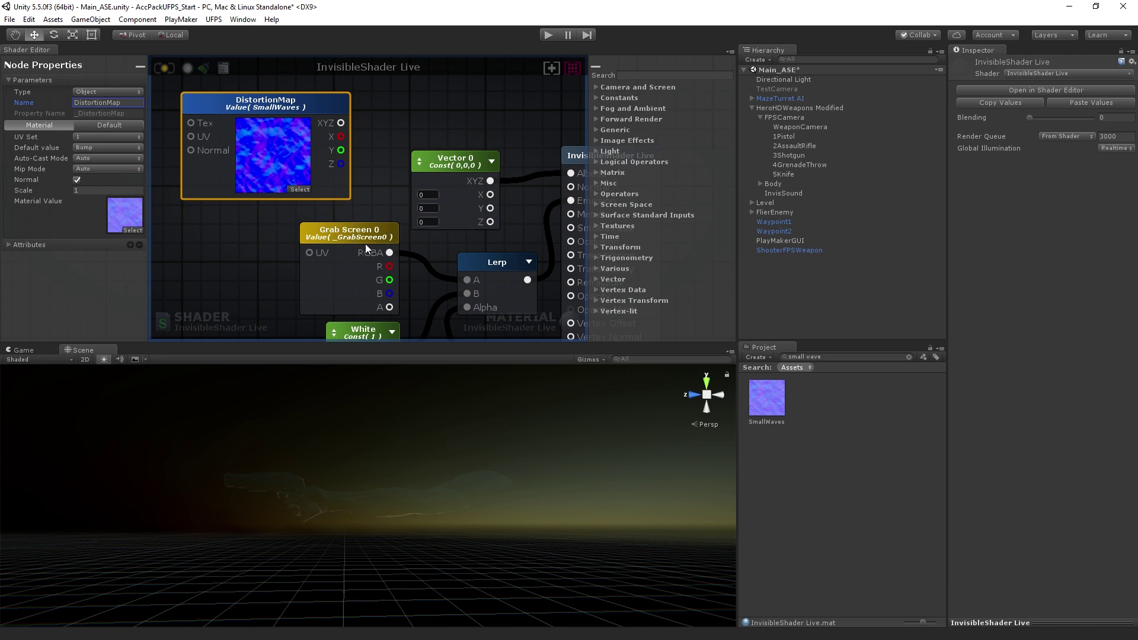
pyautogui.click(335, 240)
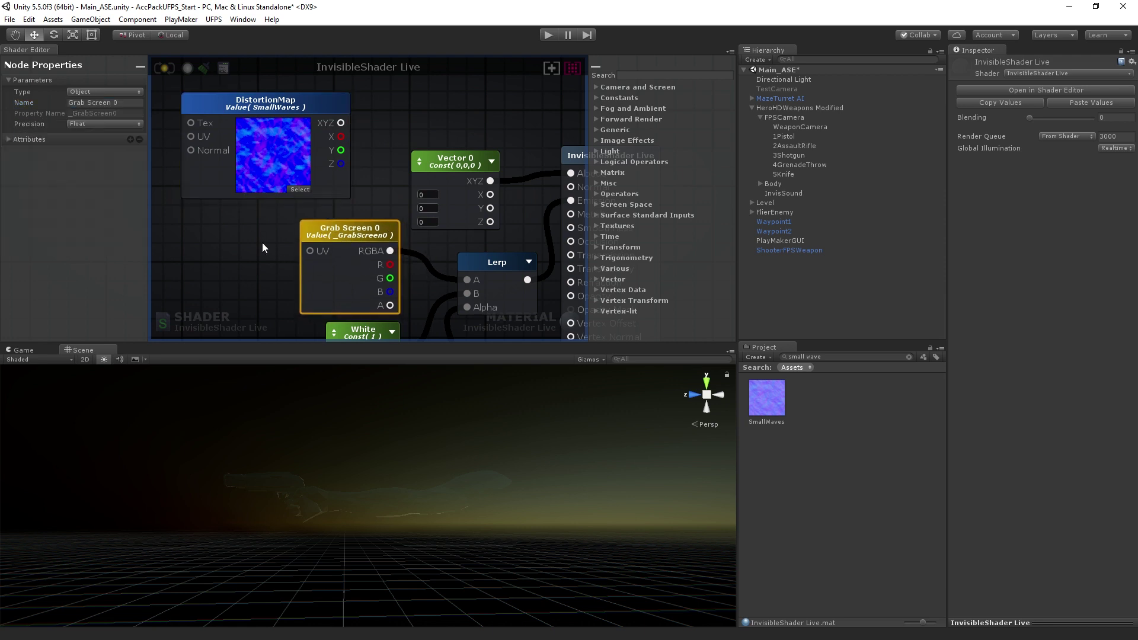
# Place a Grab Screen Position node left of Grab Screen 0 and shift DistortionMap aside.
pyautogui.moveTo(262, 242); pyautogui.dragTo(369, 226, button='right')
pyautogui.rightClick(251, 255)
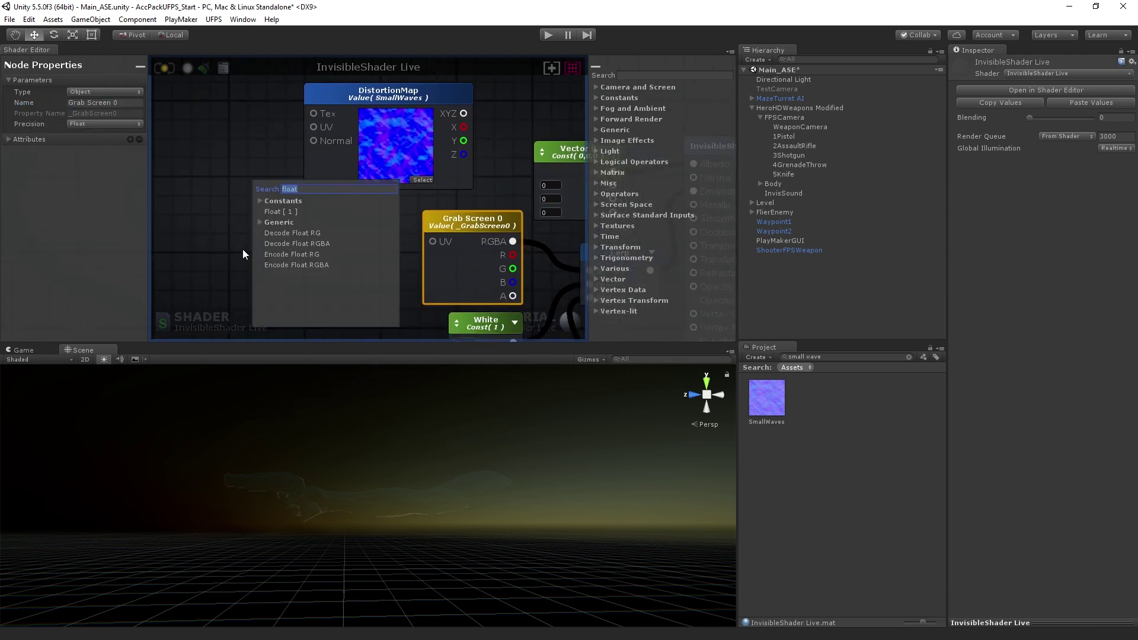
pyautogui.write('grab')
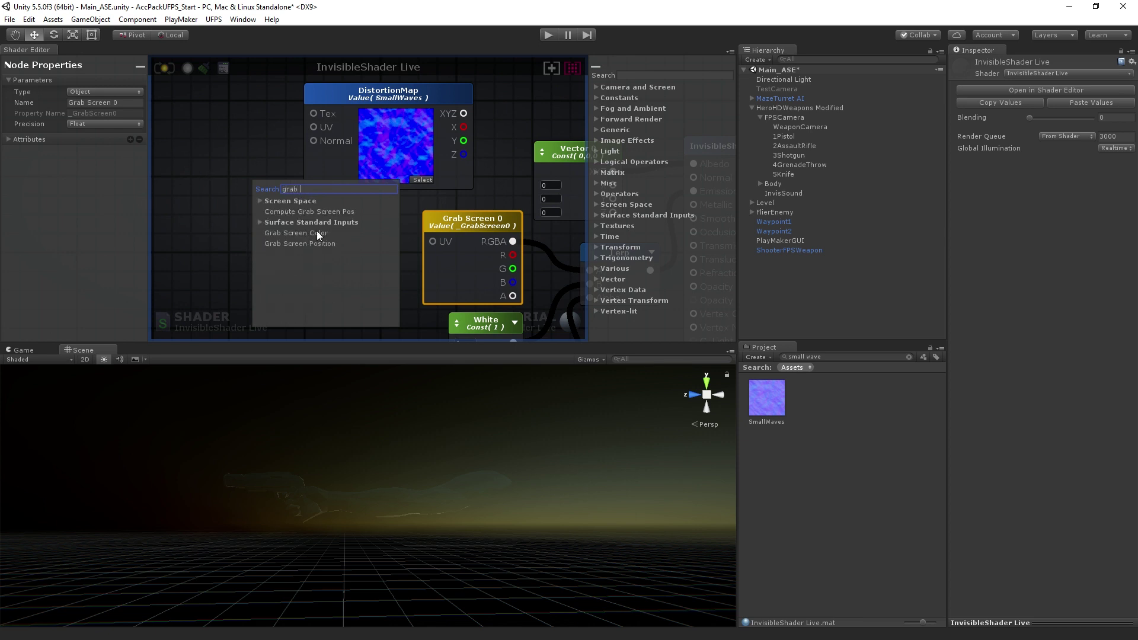
pyautogui.click(314, 243)
pyautogui.moveTo(301, 267); pyautogui.dragTo(229, 230)
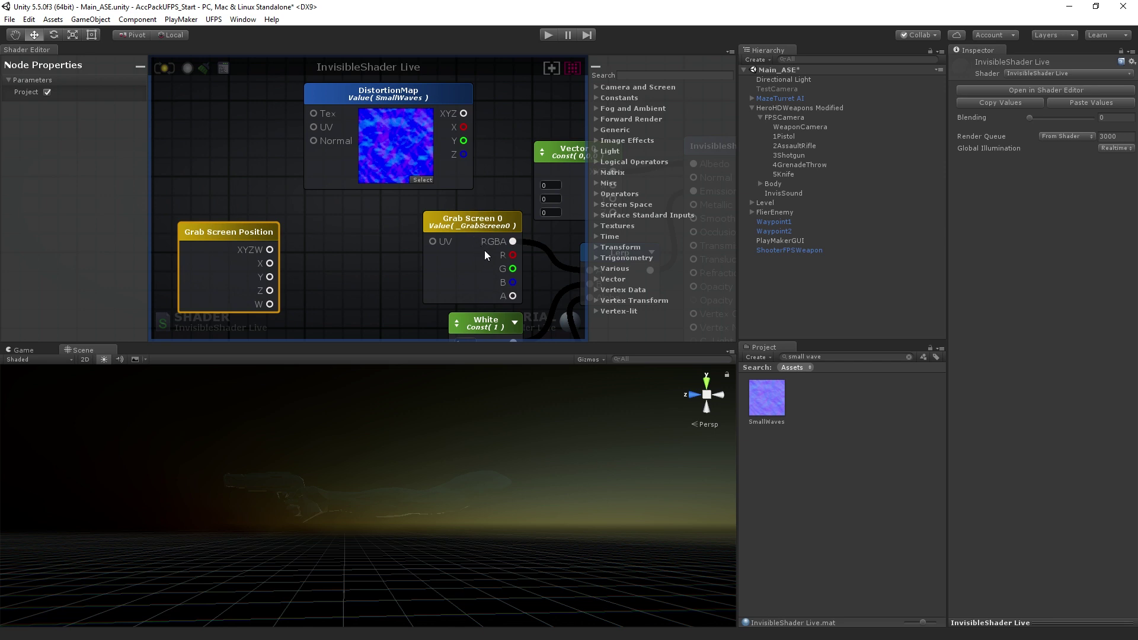
pyautogui.moveTo(378, 101); pyautogui.dragTo(290, 96)
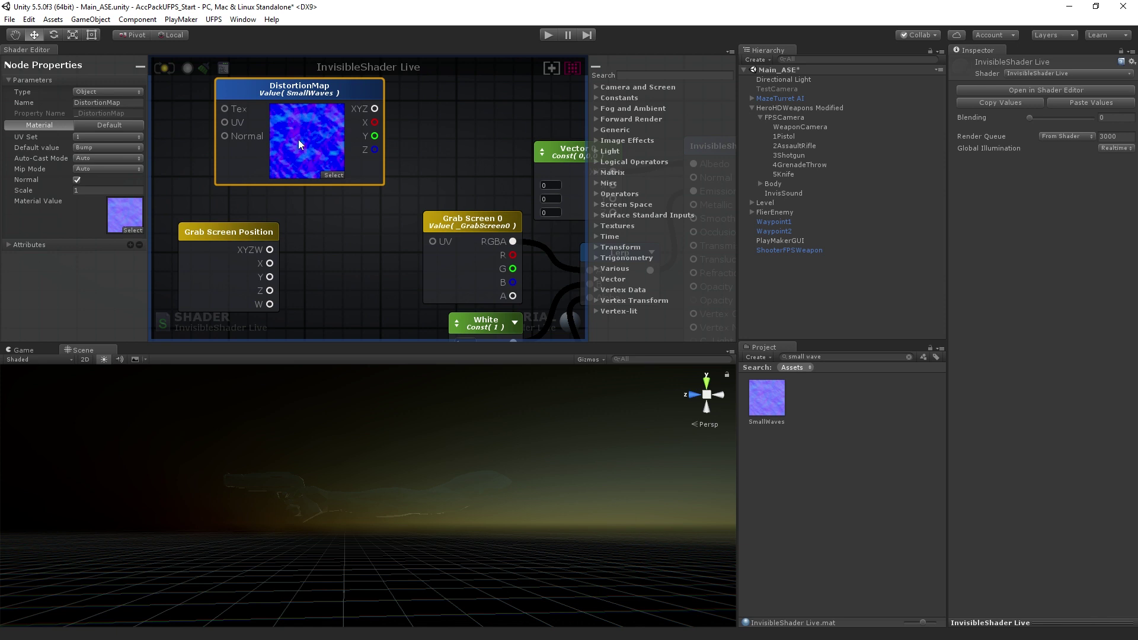
pyautogui.rightClick(341, 219)
# Wire DistortionMap XYZ into Add A and Grab Screen Position into Add B.
pyautogui.write('Add')
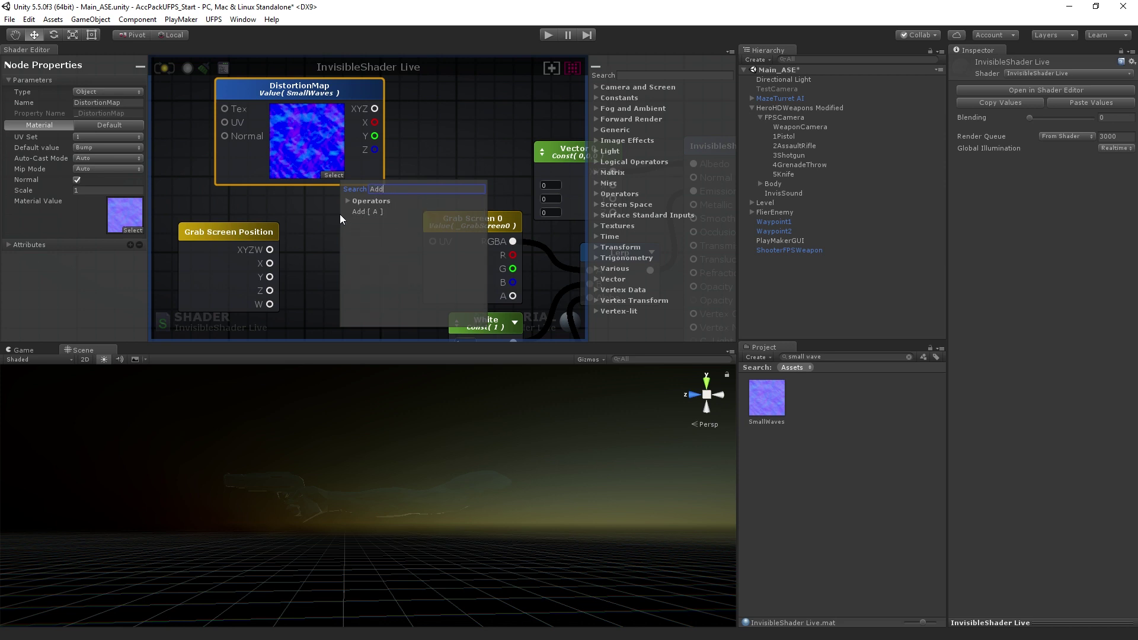
pyautogui.click(378, 211)
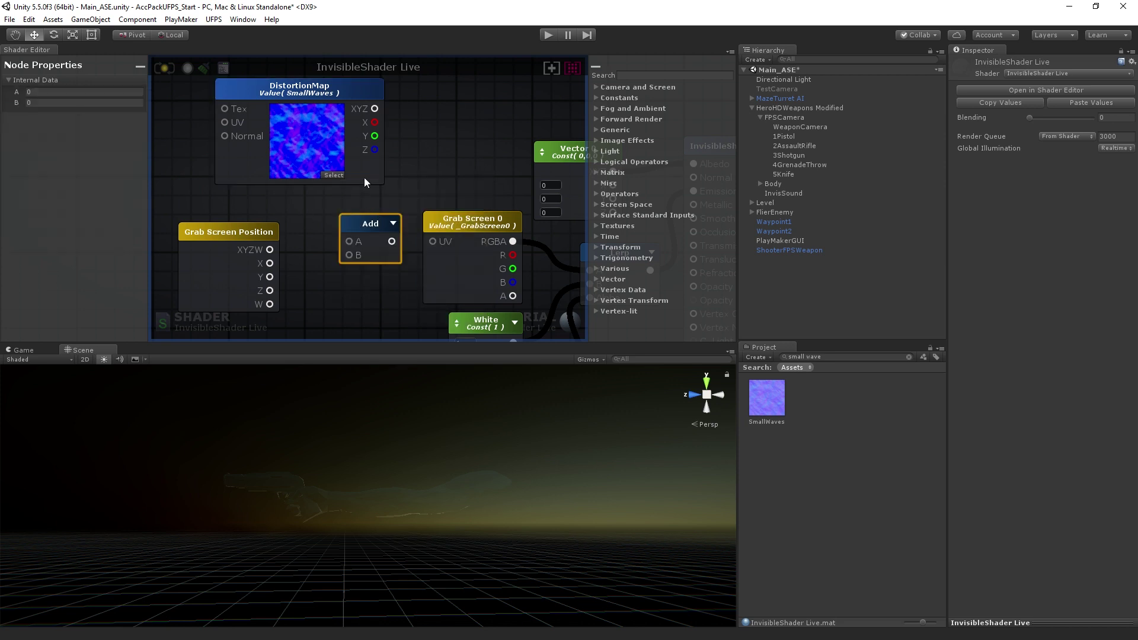
pyautogui.moveTo(330, 90); pyautogui.dragTo(283, 93)
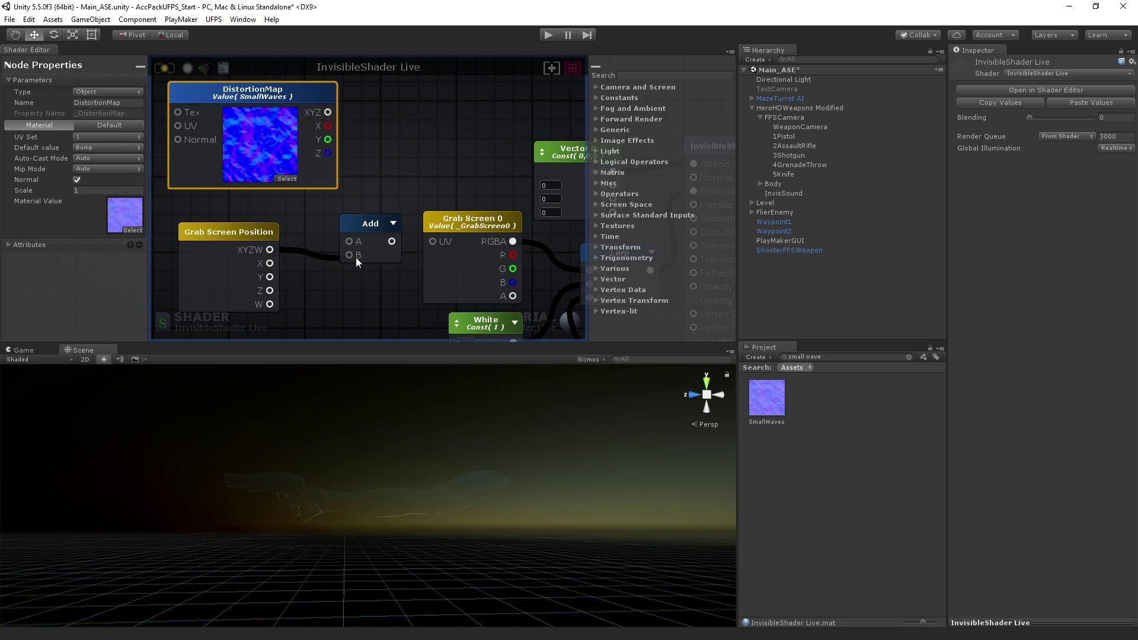
pyautogui.moveTo(355, 258); pyautogui.dragTo(374, 218)
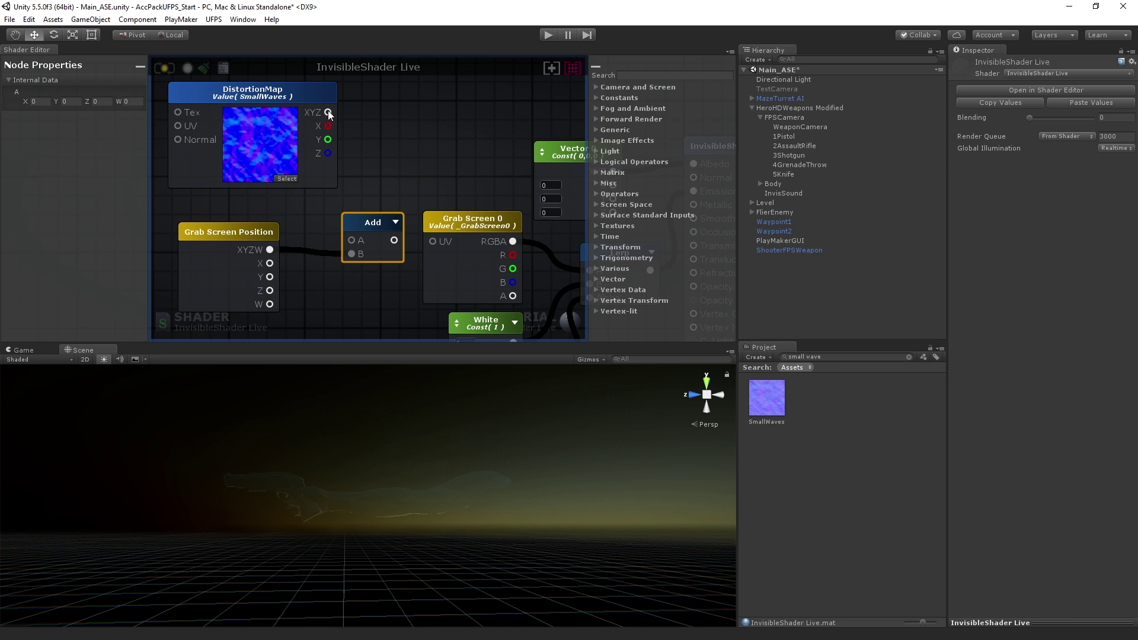
pyautogui.moveTo(358, 204); pyautogui.dragTo(436, 250)
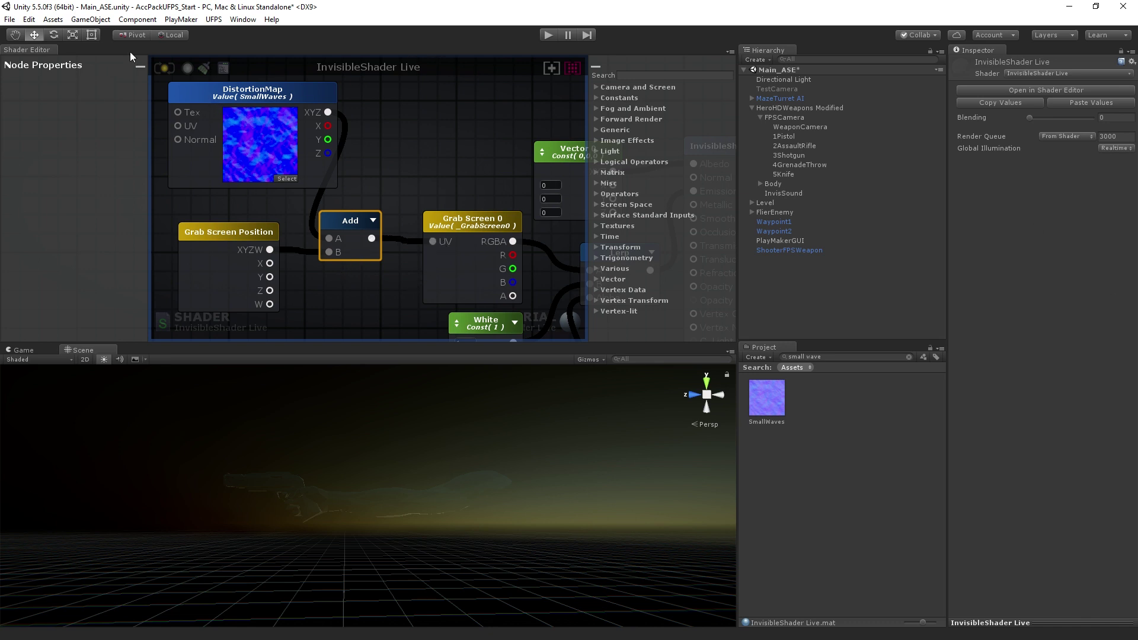
pyautogui.click(162, 69)
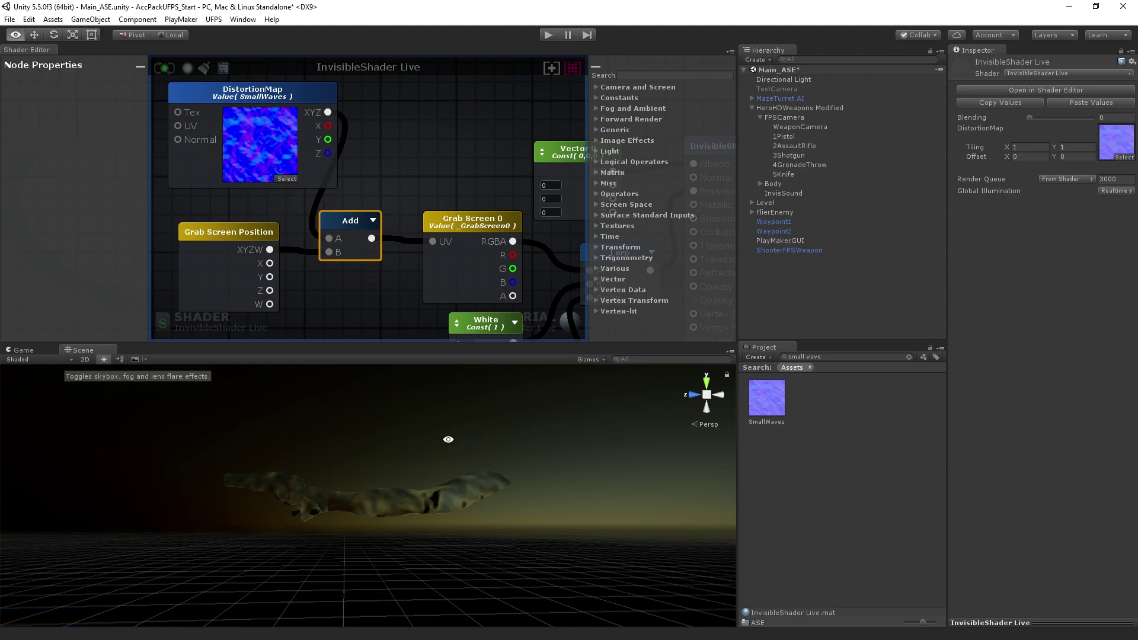
# Orbit the Scene view around the distorted model, ending on a low horizon view.
pyautogui.keyDown('alt'); pyautogui.moveTo(468, 432); pyautogui.dragTo(592, 415); pyautogui.keyUp('alt')
pyautogui.keyDown('alt'); pyautogui.moveTo(533, 450); pyautogui.dragTo(415, 400); pyautogui.keyUp('alt')
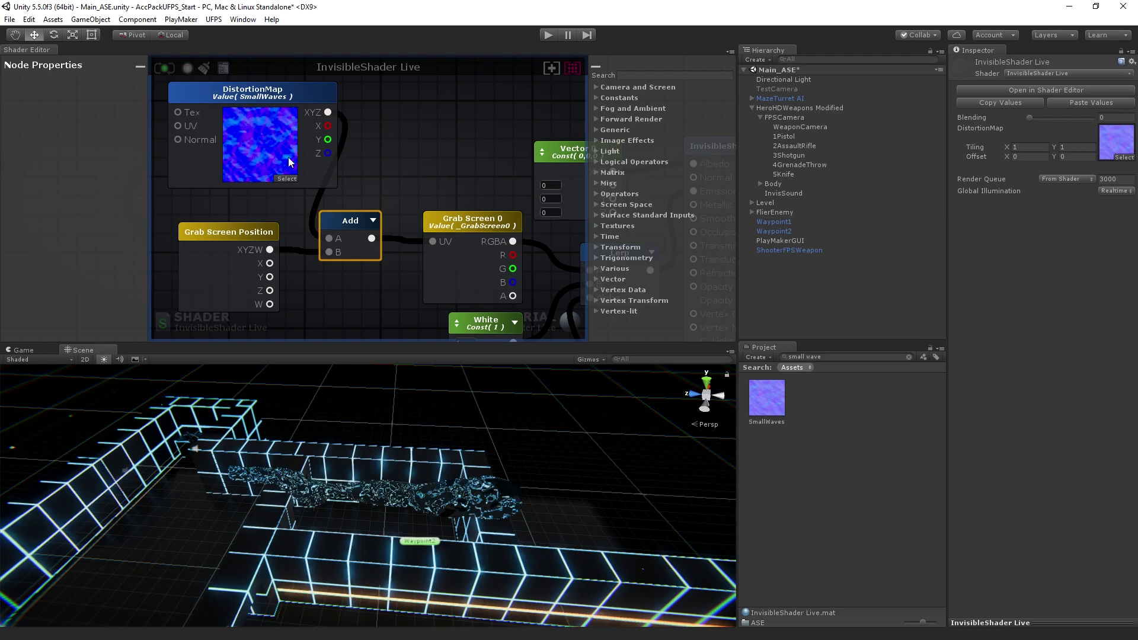
pyautogui.click(227, 230)
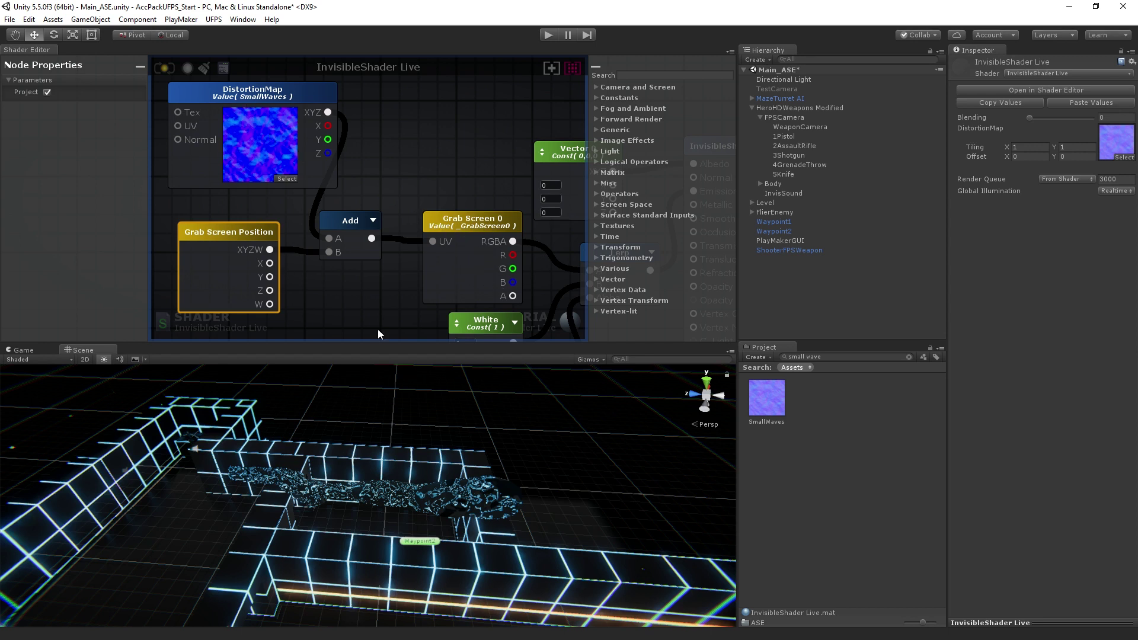
pyautogui.keyDown('alt'); pyautogui.moveTo(258, 505); pyautogui.dragTo(330, 387); pyautogui.keyUp('alt')
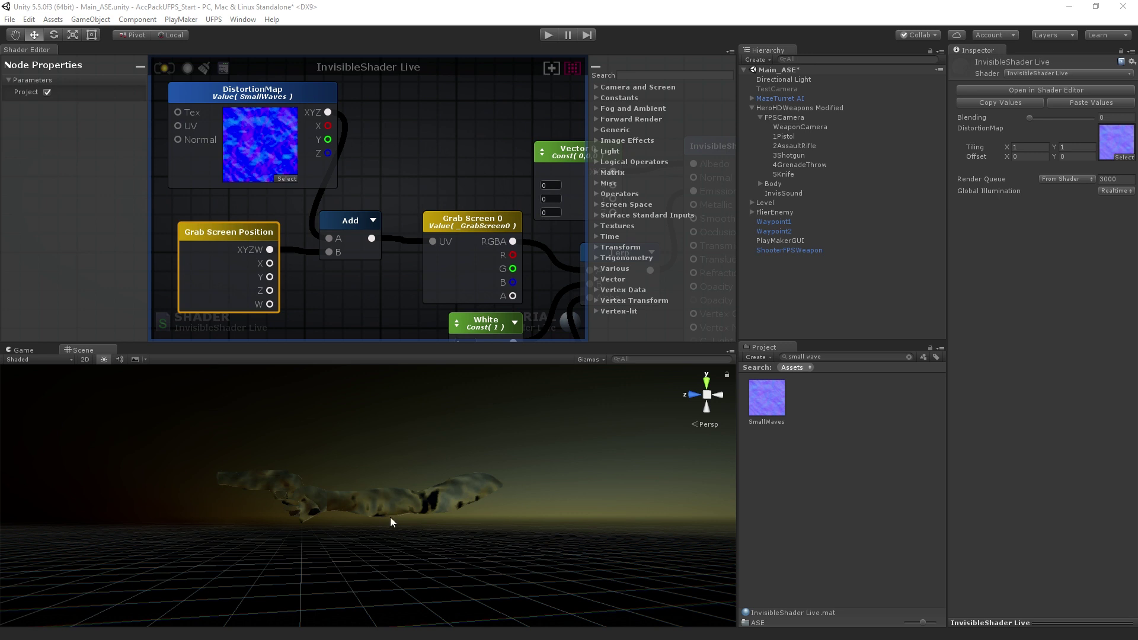
# Insert a Multiply node and wire DistortionMap's XYZ output into its A input.
pyautogui.moveTo(328, 293); pyautogui.dragTo(397, 293, button='middle')
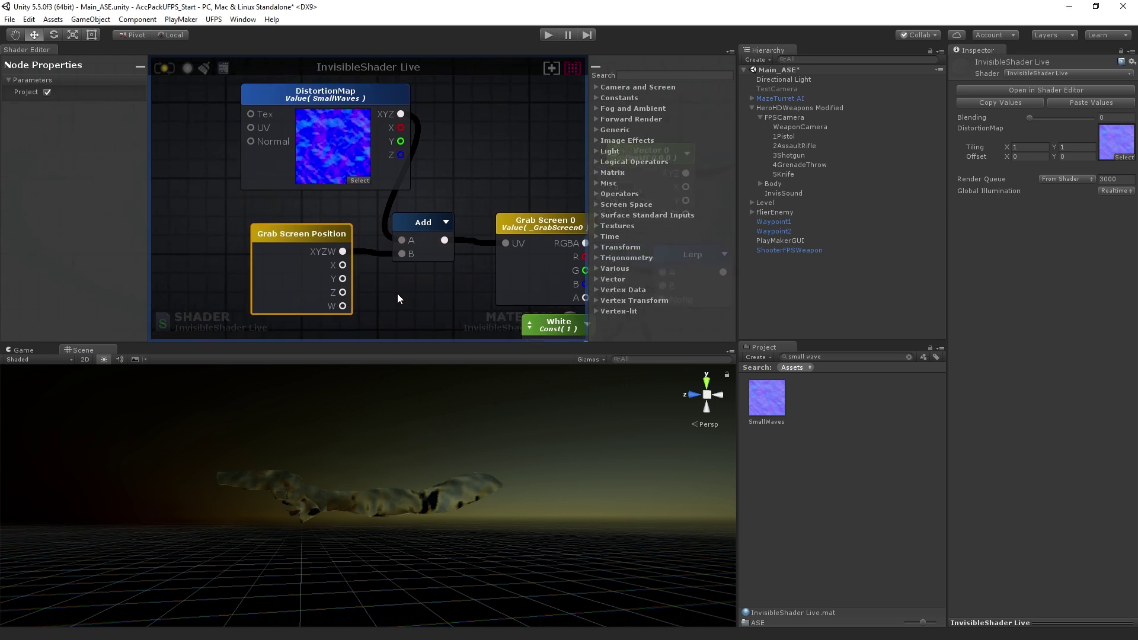
pyautogui.rightClick(459, 153)
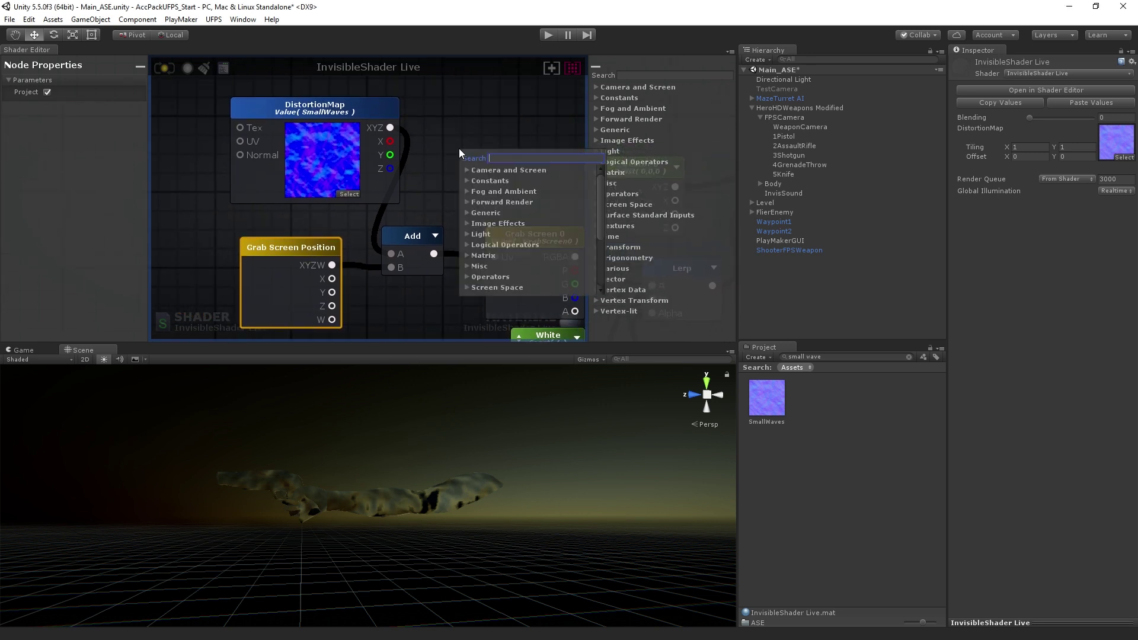
pyautogui.write('mult')
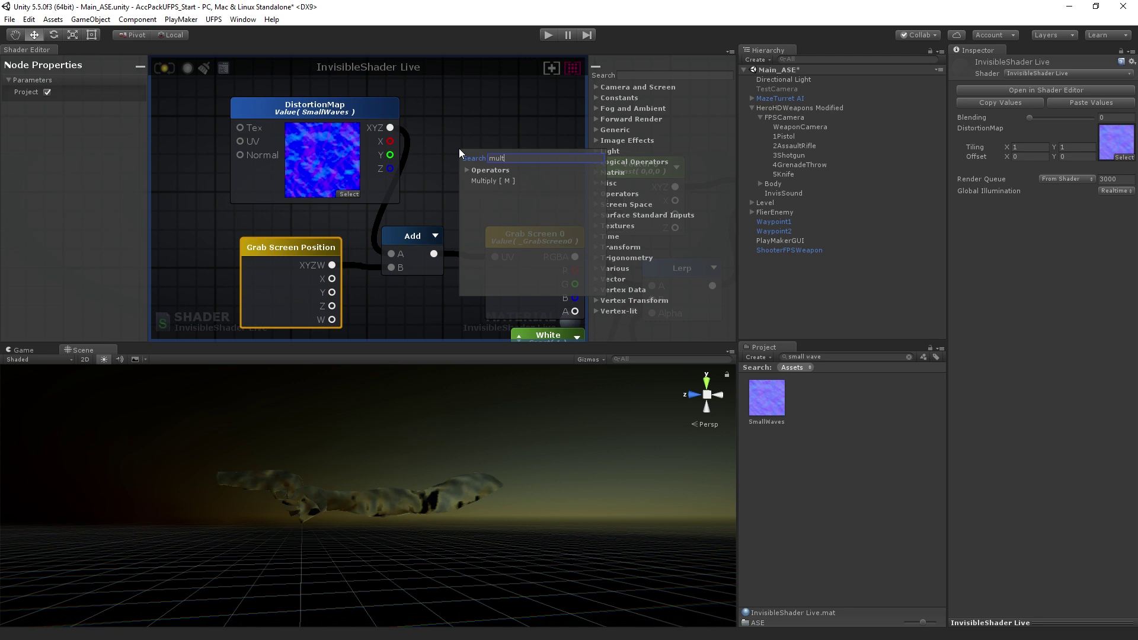
pyautogui.click(489, 181)
pyautogui.moveTo(295, 126); pyautogui.dragTo(257, 121)
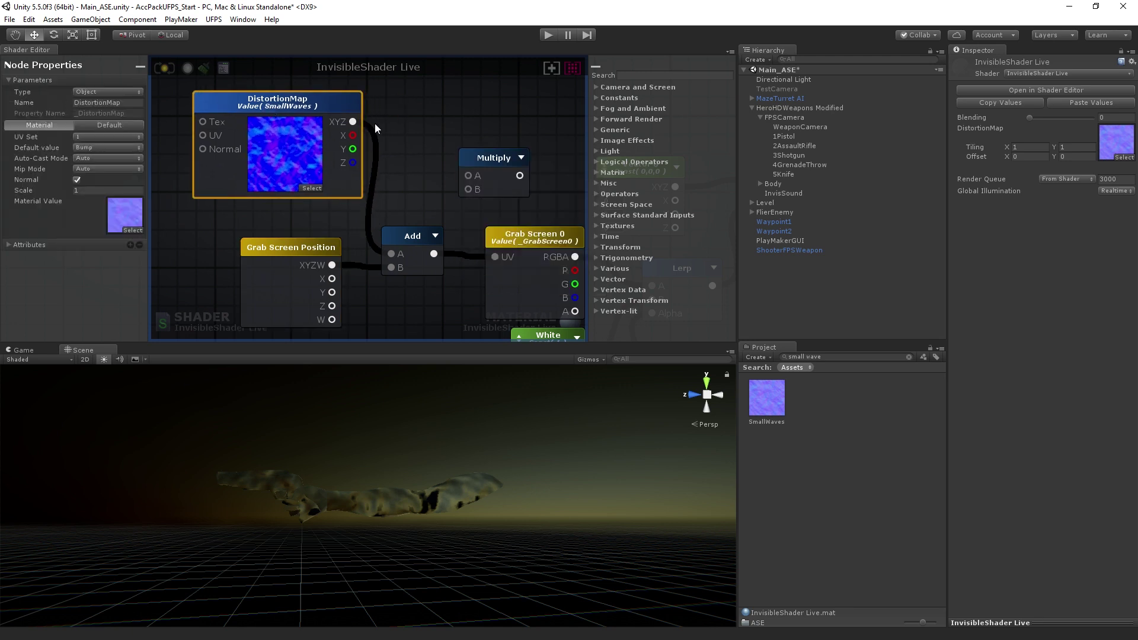
pyautogui.moveTo(412, 149); pyautogui.dragTo(399, 253)
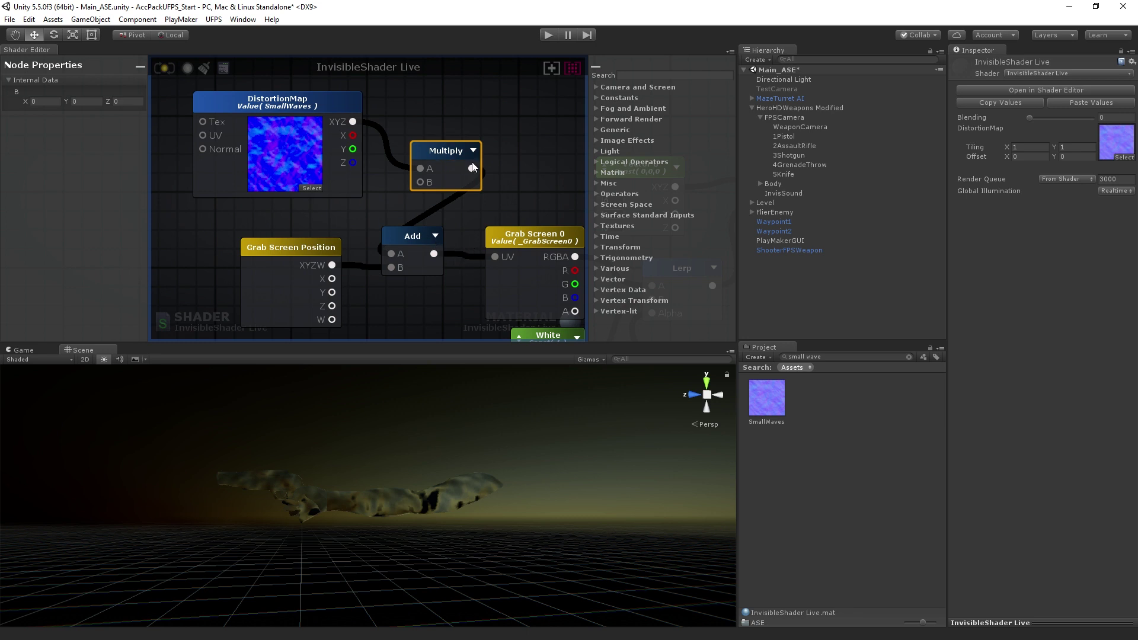
pyautogui.moveTo(310, 109); pyautogui.dragTo(306, 93)
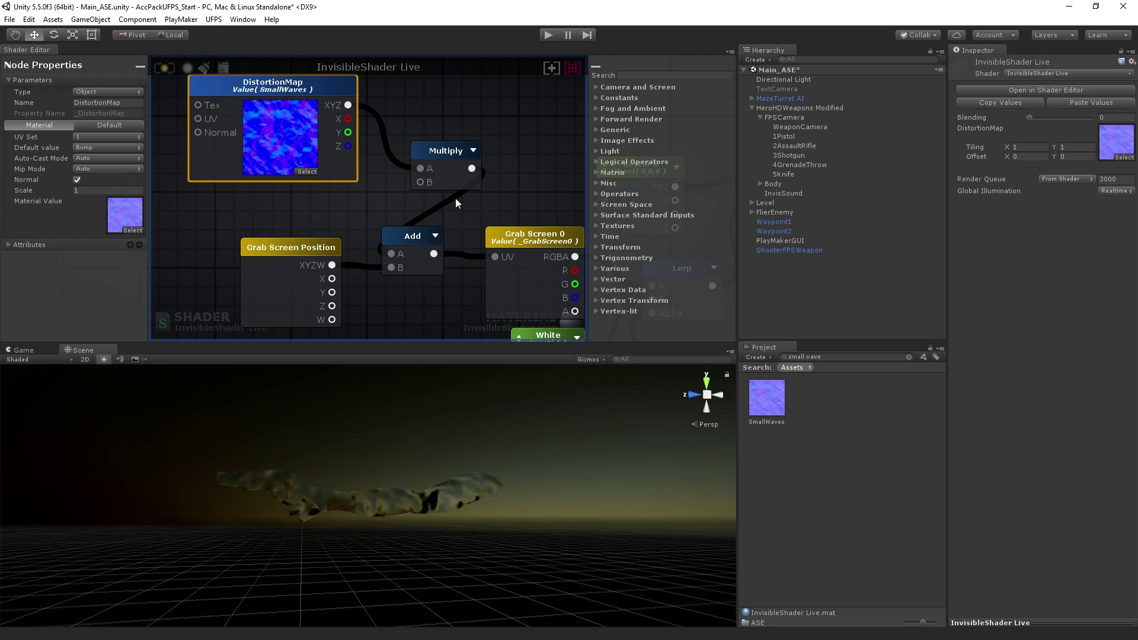
# Add a Float node below DistortionMap and connect it to Multiply's B input.
pyautogui.rightClick(292, 204)
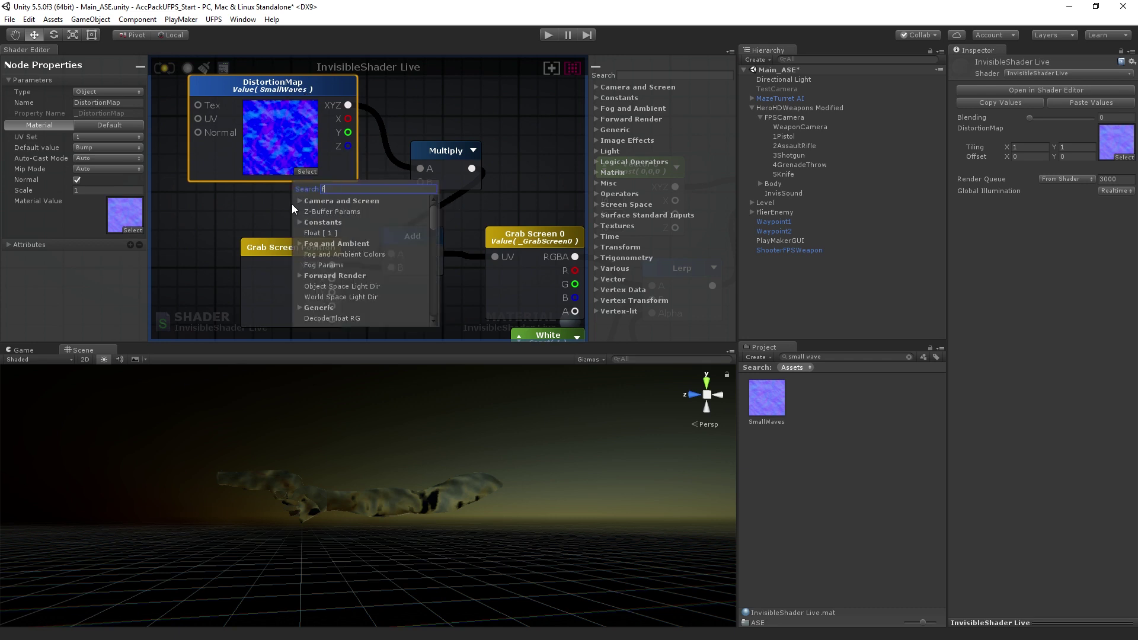
pyautogui.write('float')
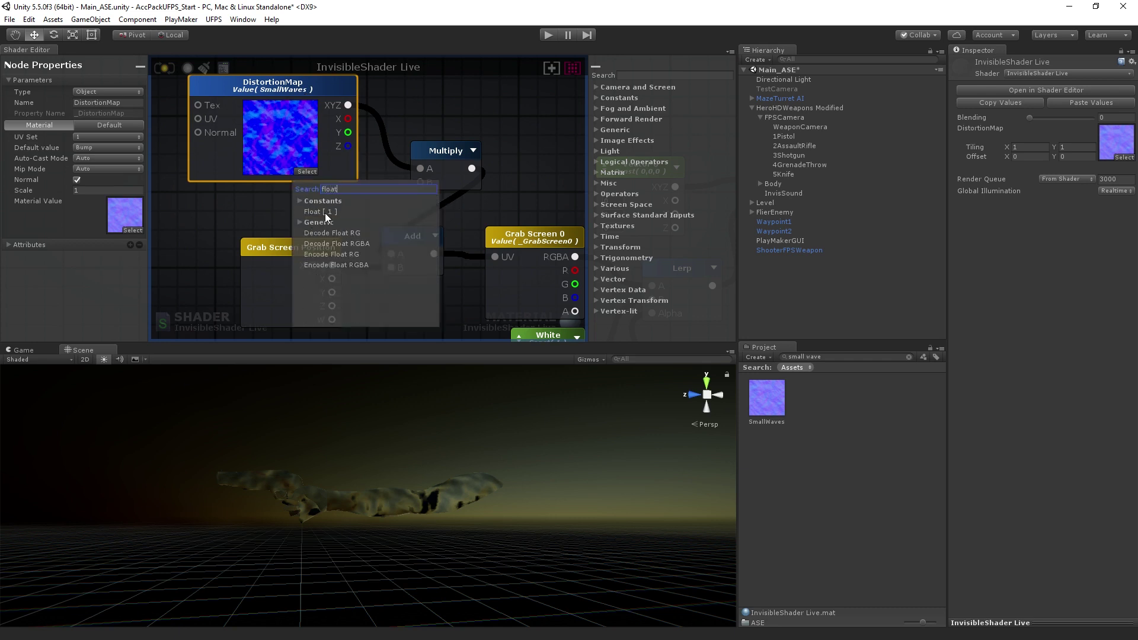
pyautogui.click(324, 211)
pyautogui.moveTo(326, 212); pyautogui.dragTo(300, 204)
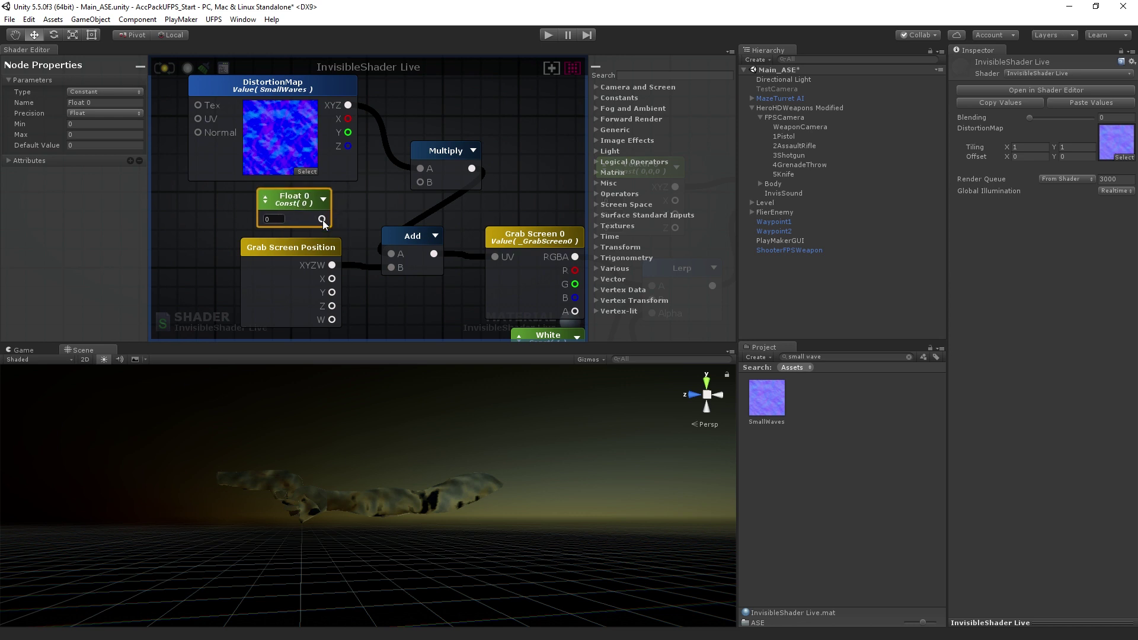
pyautogui.moveTo(418, 188); pyautogui.dragTo(421, 182)
# Make the Float a property named DistortionScale with a maximum of 1.
pyautogui.click(102, 92)
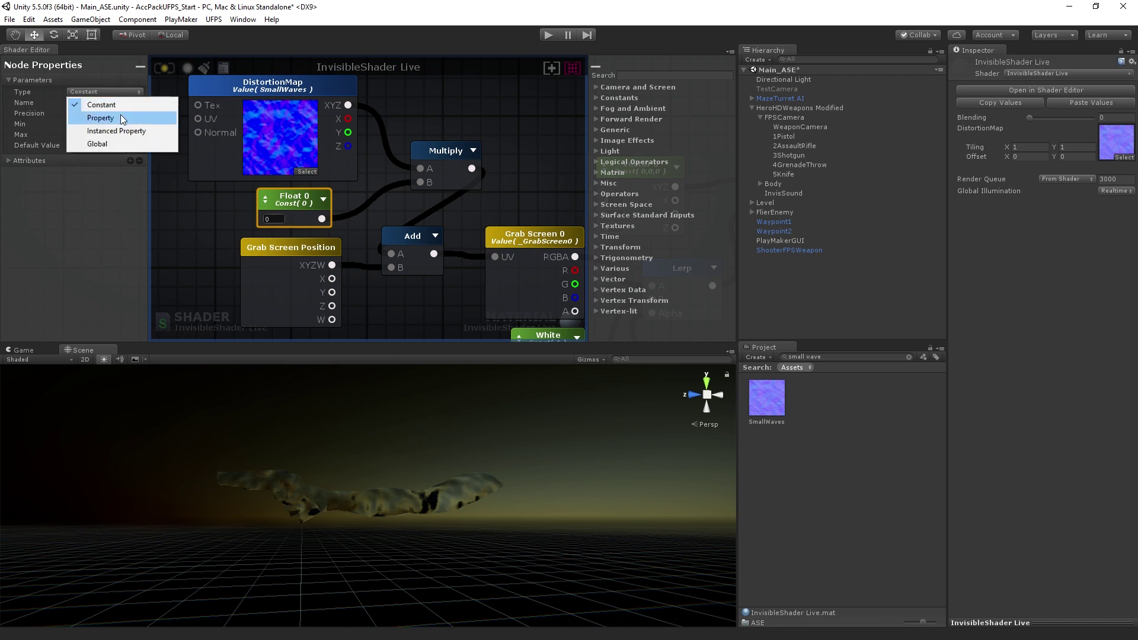
pyautogui.click(122, 118)
pyautogui.click(131, 104)
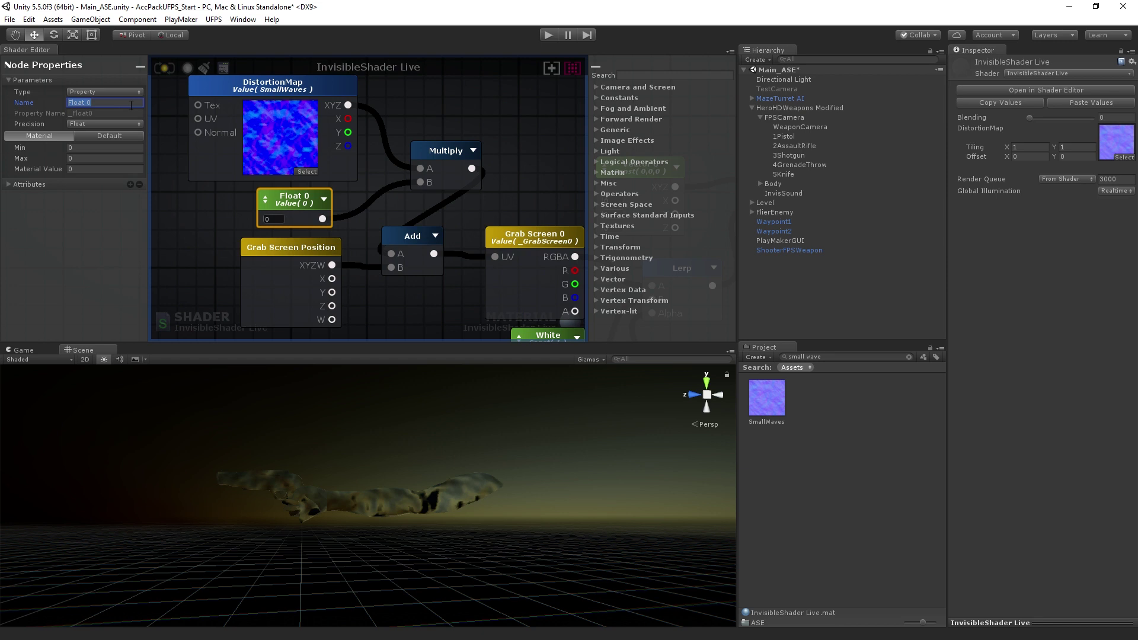
pyautogui.write('DistortionAmount')
pyautogui.press('Return')
pyautogui.write('DistortionScale')
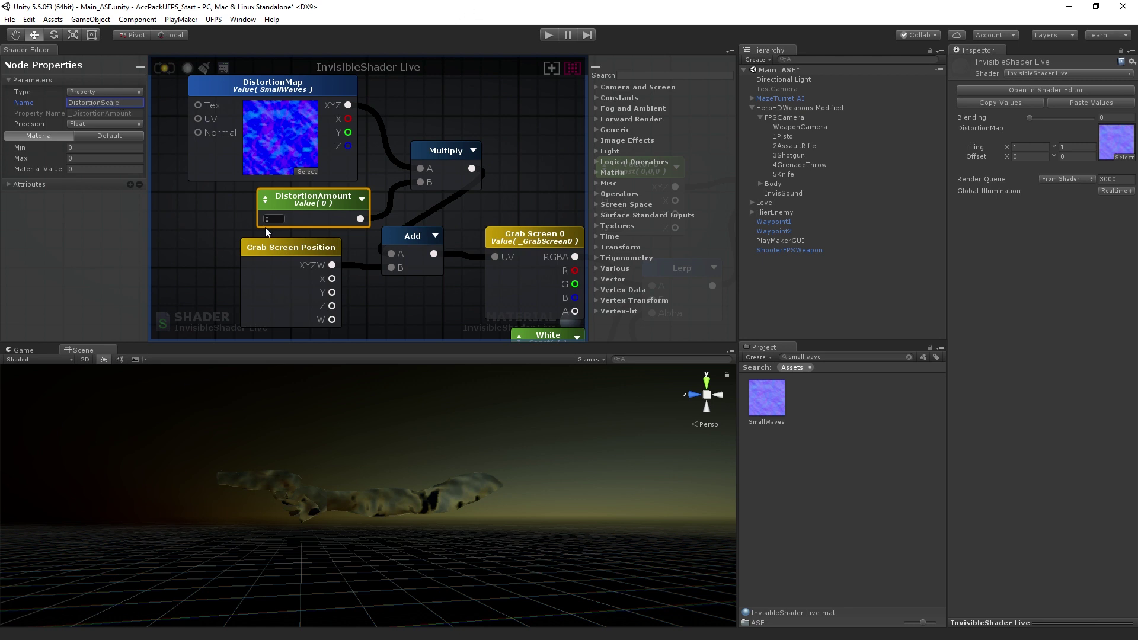
pyautogui.click(96, 146)
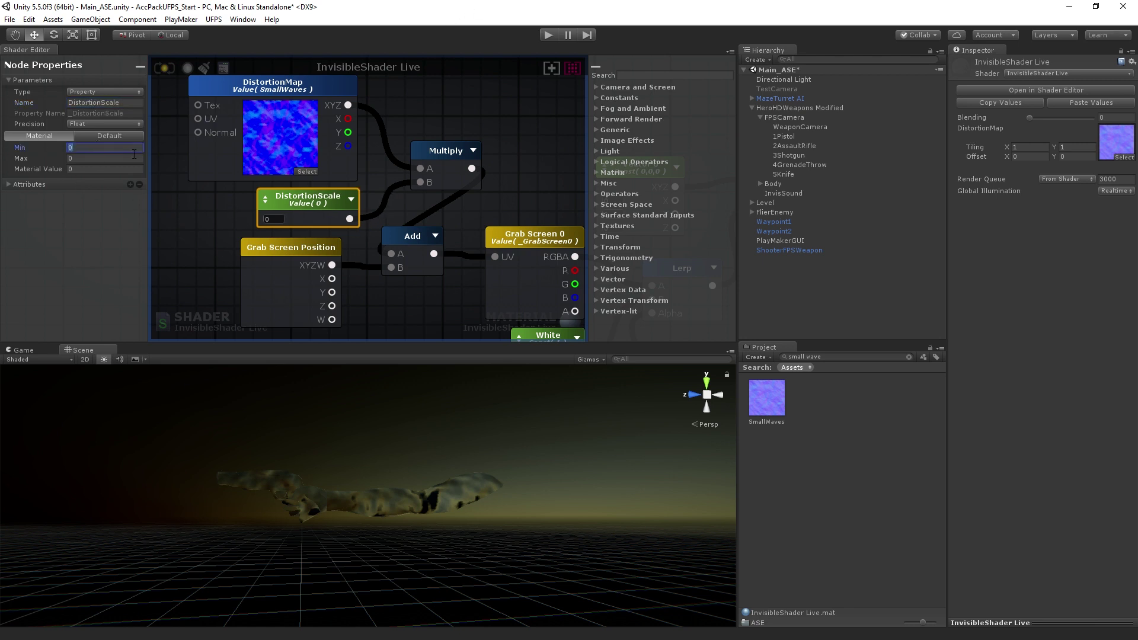
pyautogui.press('Tab')
pyautogui.write('1')
pyautogui.press('Return')
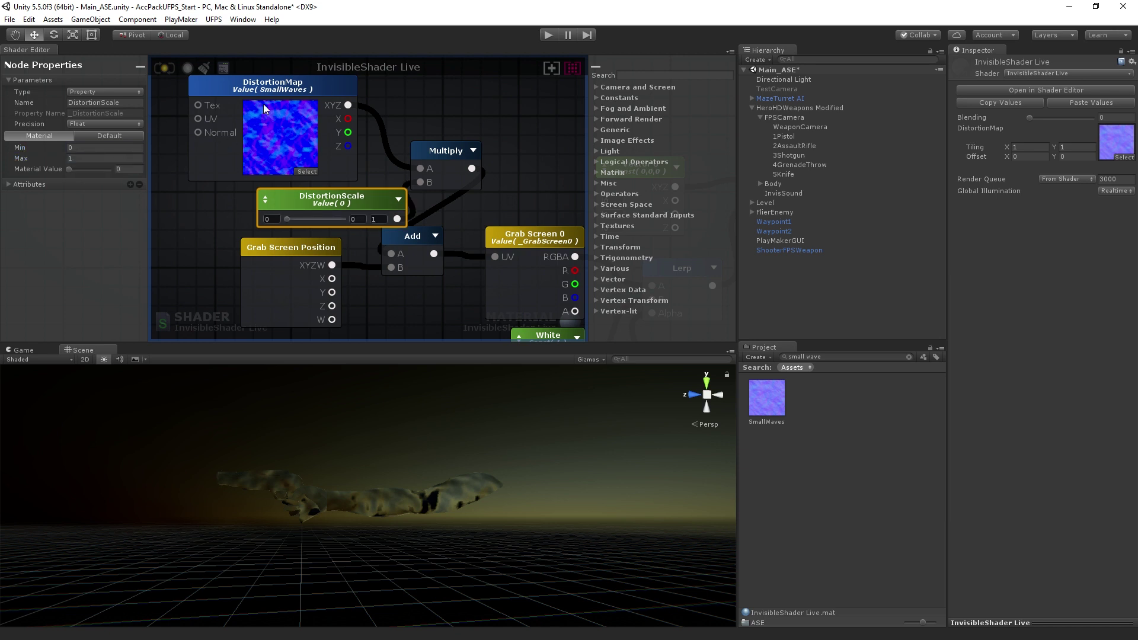
pyautogui.moveTo(348, 199); pyautogui.dragTo(291, 203)
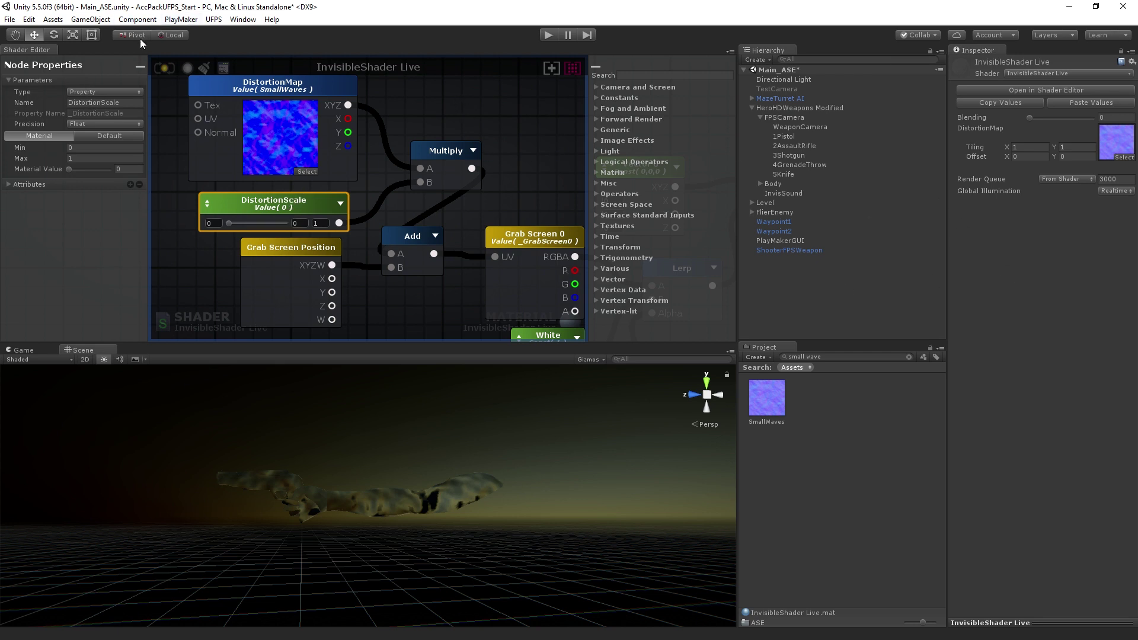
# Apply the graph live and tune DistortionScale to about 0.189 while checking the scene.
pyautogui.click(160, 67)
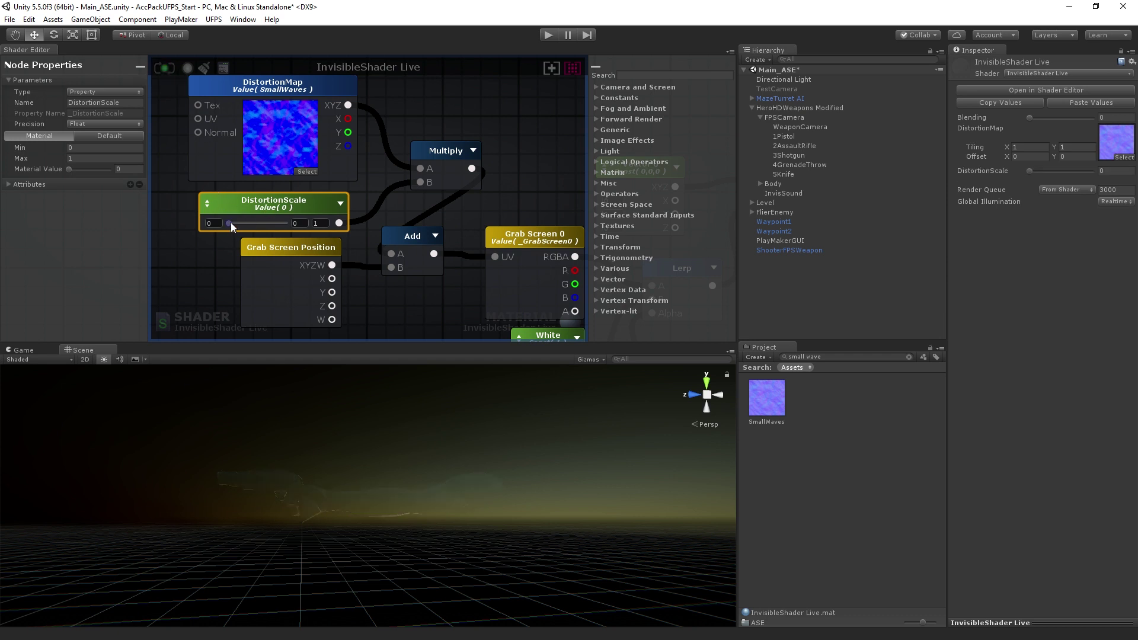
pyautogui.moveTo(230, 223); pyautogui.dragTo(250, 249)
pyautogui.keyDown('alt'); pyautogui.moveTo(451, 432); pyautogui.dragTo(388, 569); pyautogui.keyUp('alt')
pyautogui.moveTo(248, 222); pyautogui.dragTo(237, 229)
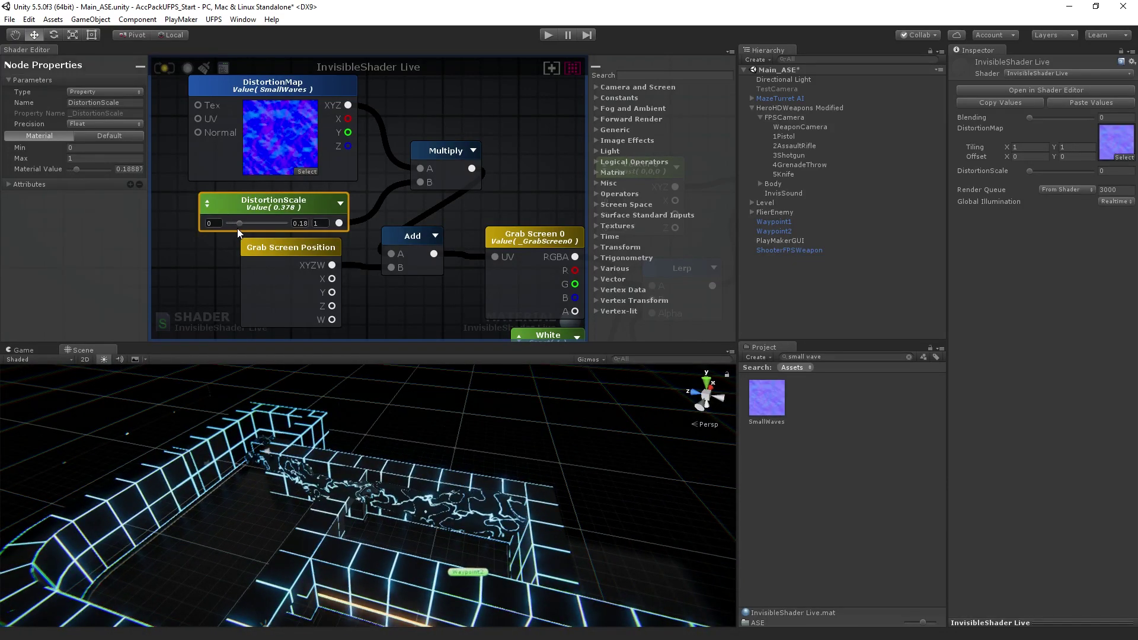
pyautogui.keyDown('alt'); pyautogui.moveTo(266, 450); pyautogui.dragTo(491, 350); pyautogui.keyUp('alt')
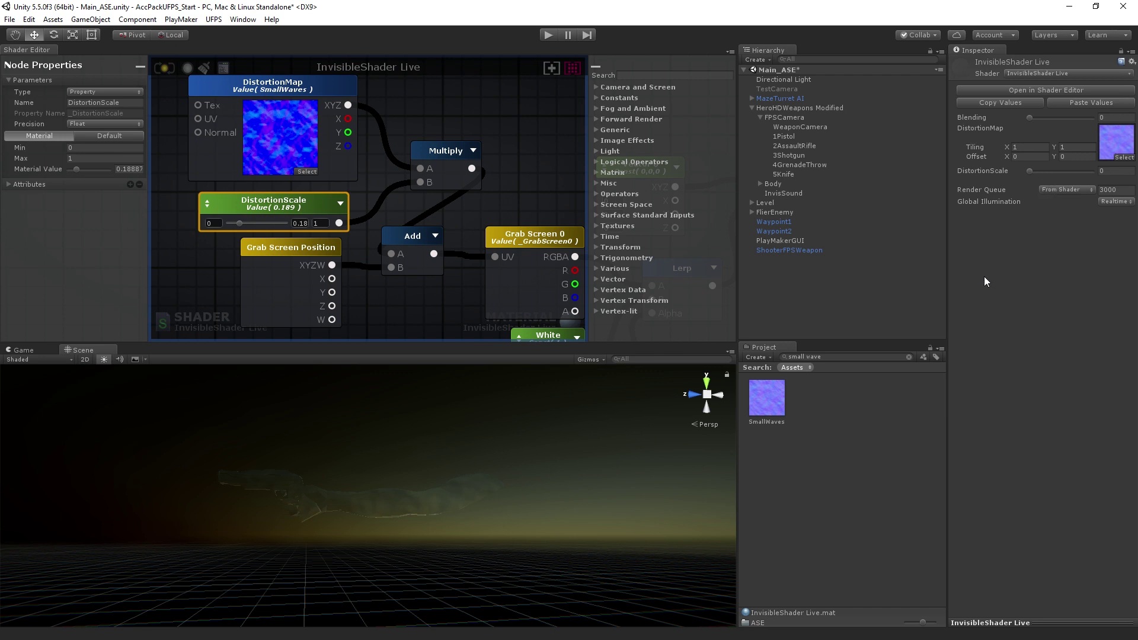
pyautogui.moveTo(291, 249); pyautogui.dragTo(271, 256)
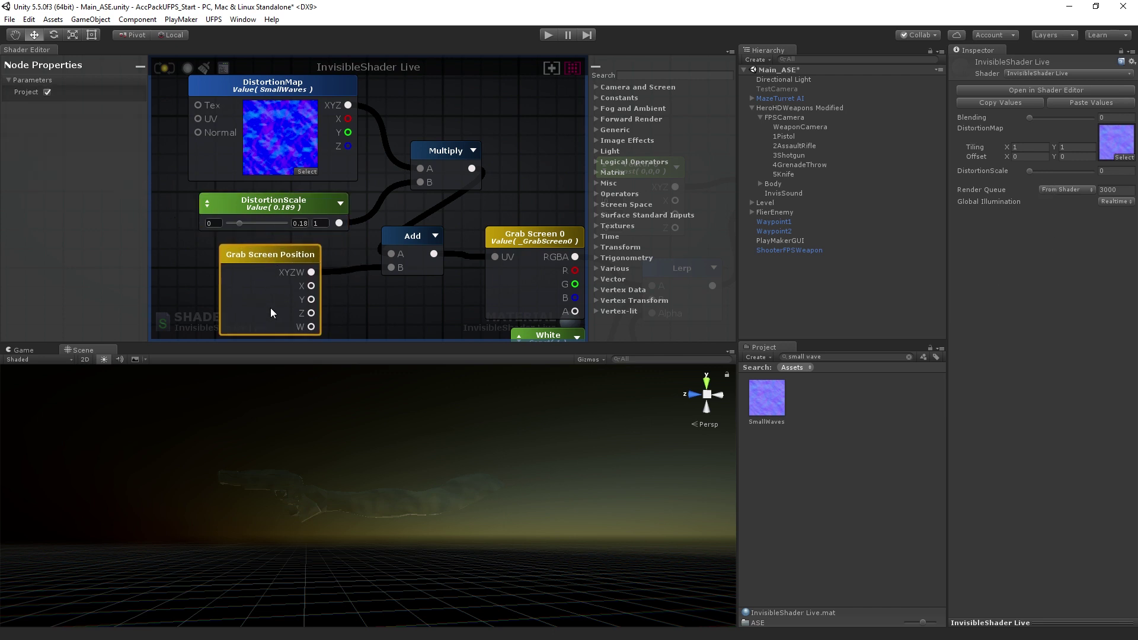